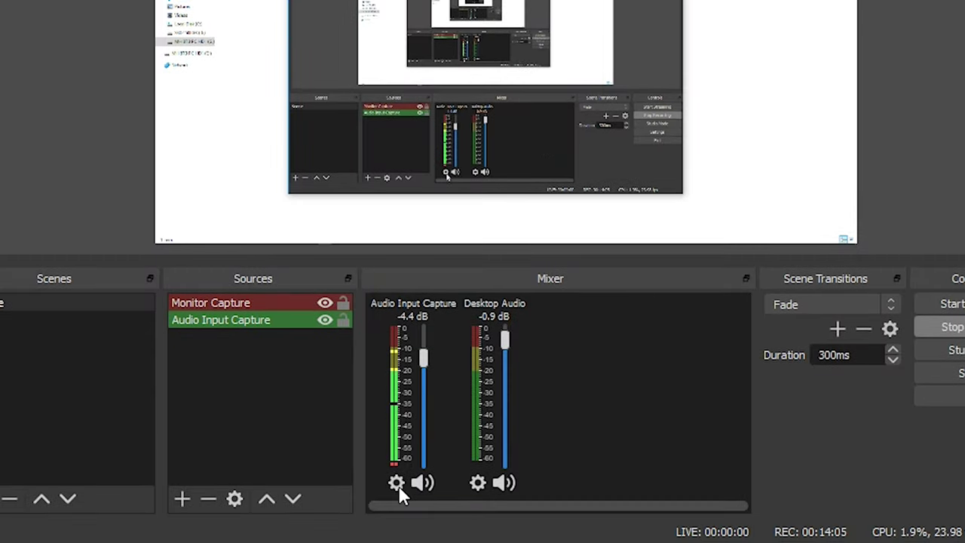
Check the microphone's audio options and the add-source menu without adding anything
left_click(395, 483)
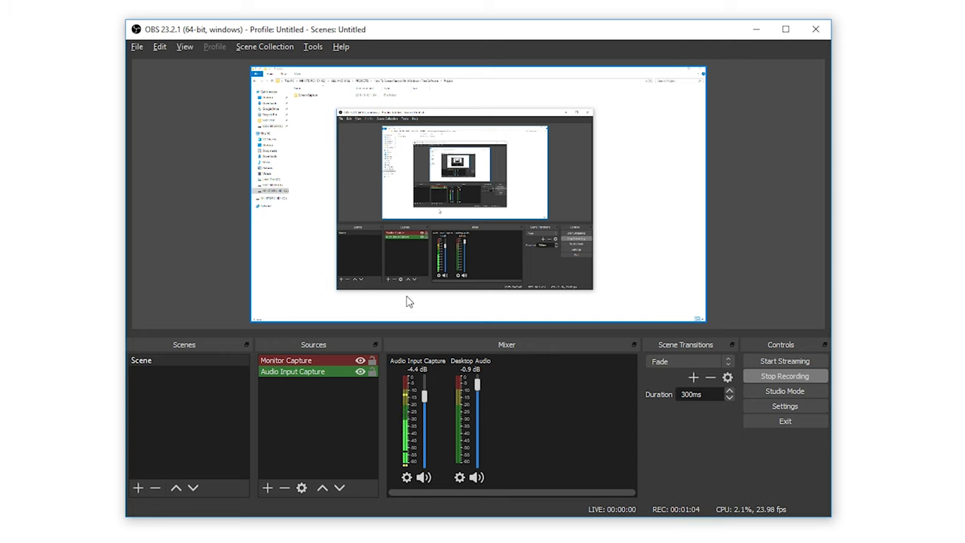
left_click(303, 431)
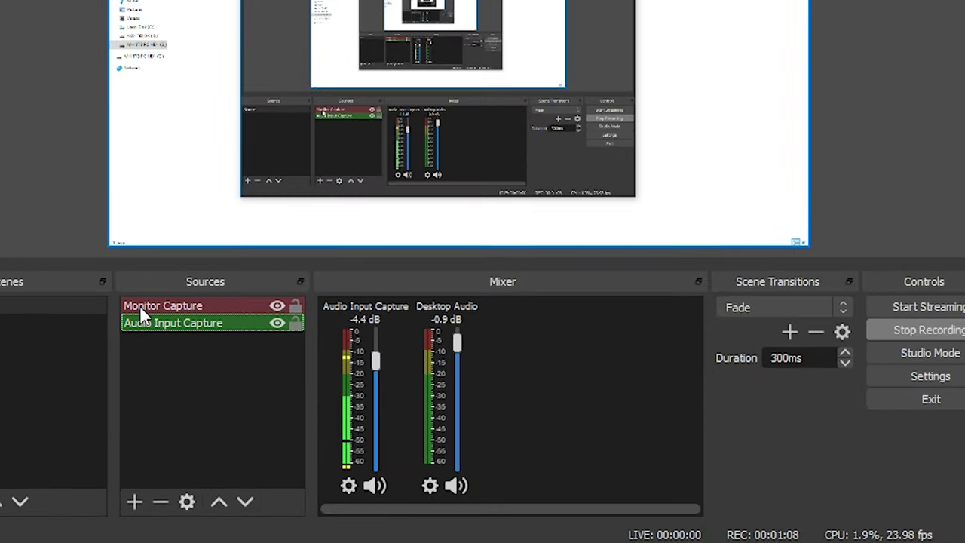
right_click(190, 369)
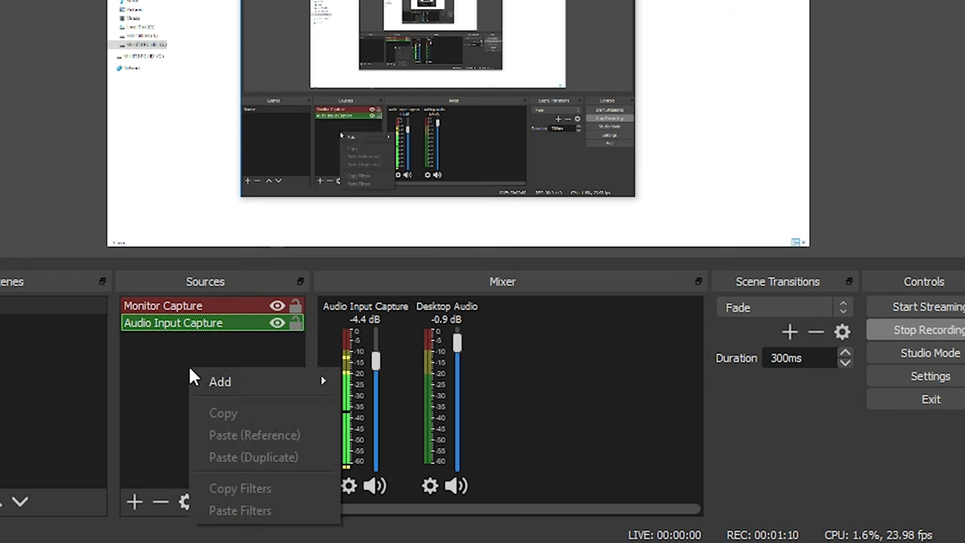
mouse_move(238, 380)
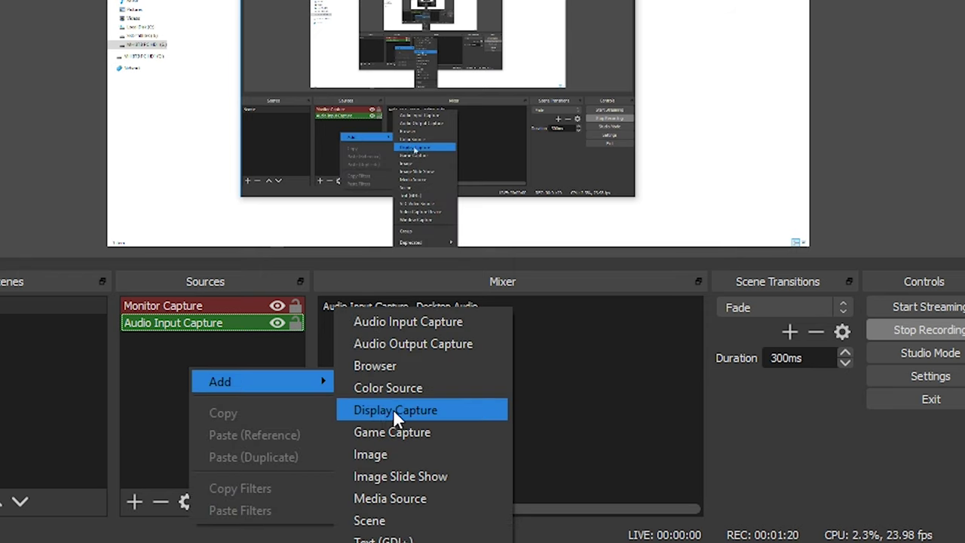
left_click(167, 310)
Review the Monitor Capture source's properties and close them unchanged
left_click(173, 304)
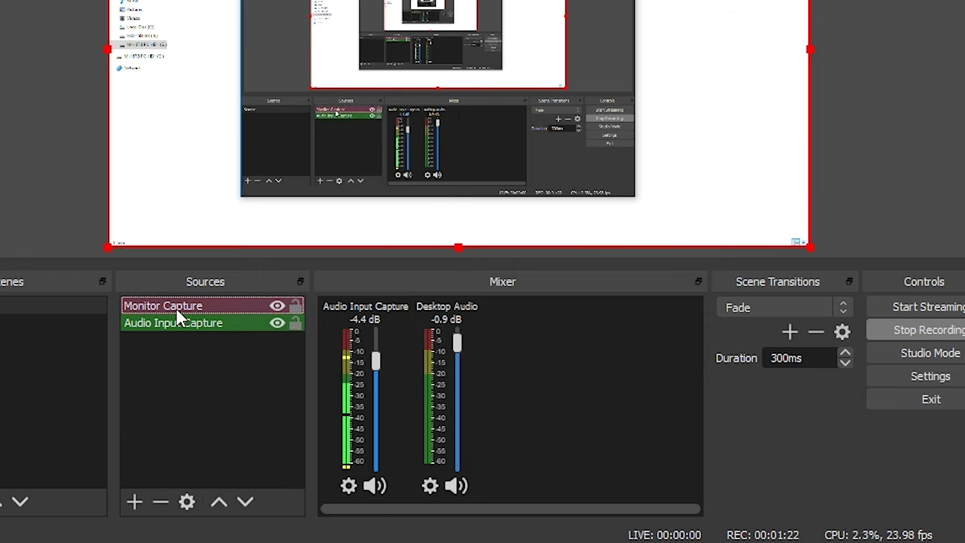
right_click(181, 307)
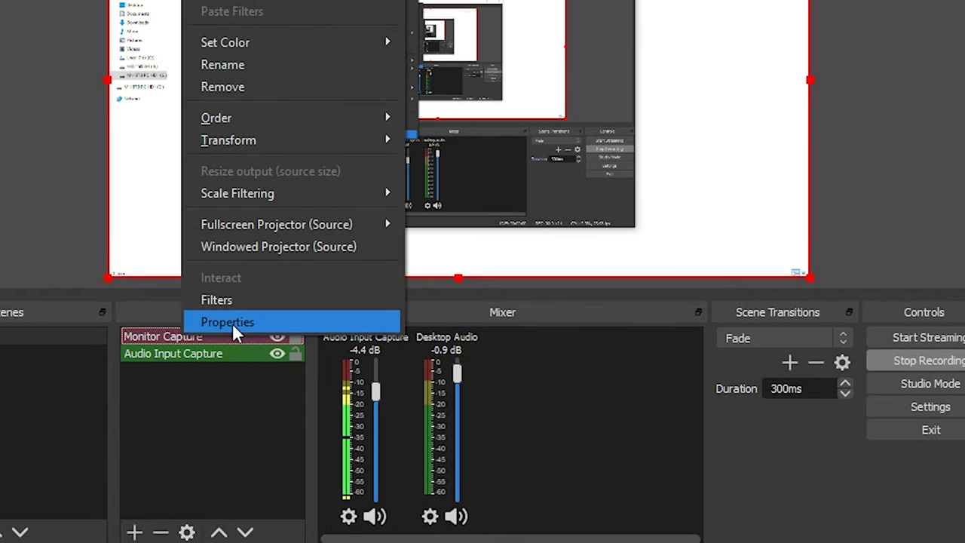
left_click(230, 311)
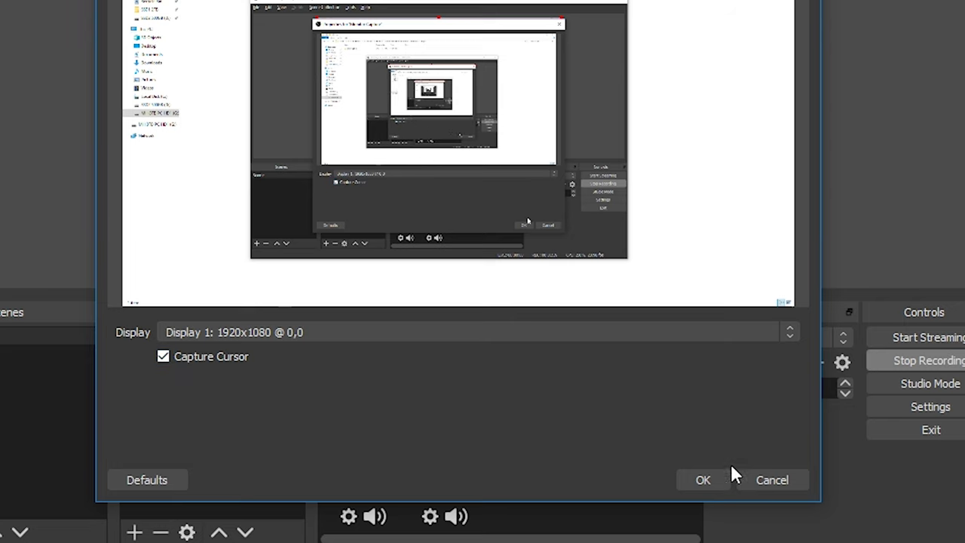
left_click(759, 480)
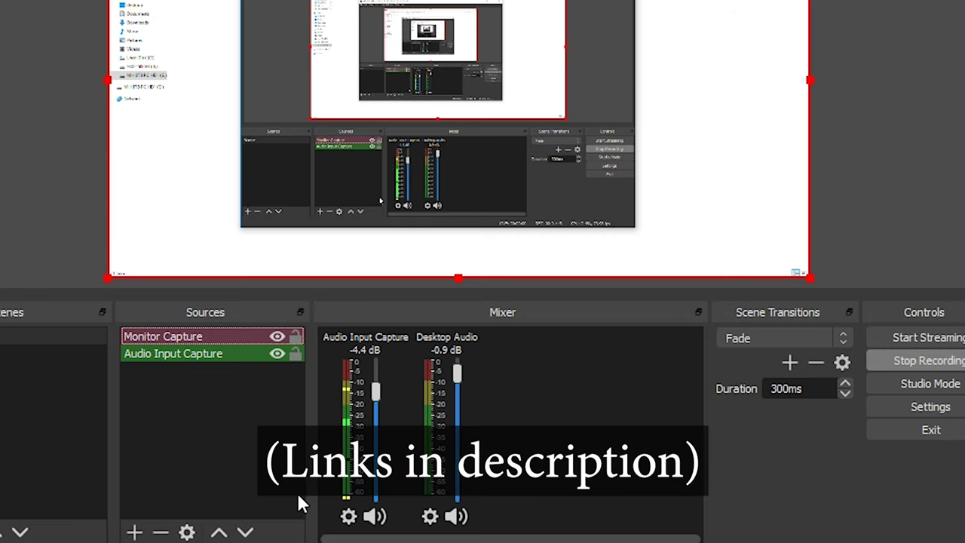
Review the Audio Input Capture microphone properties without changes, skipping the add-source menu
right_click(176, 402)
mouse_move(218, 414)
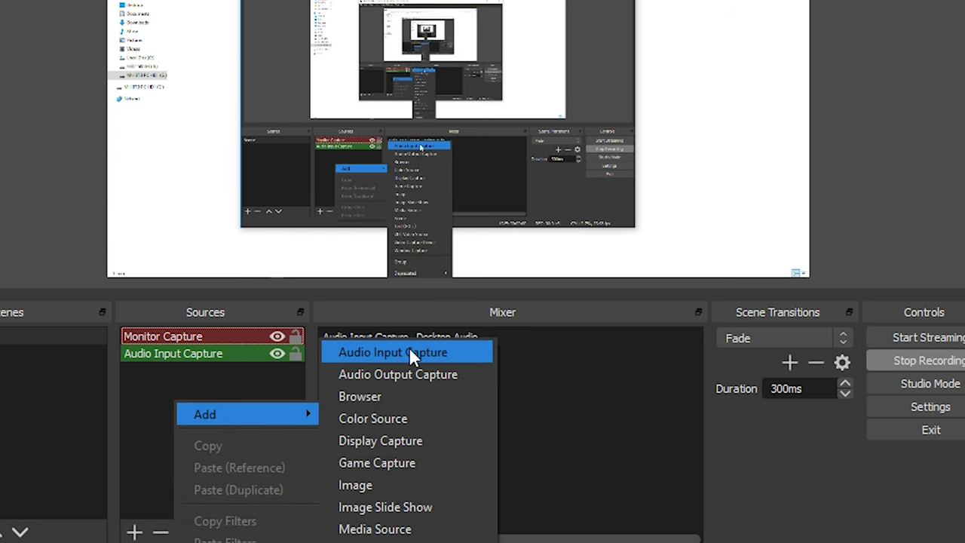
left_click(160, 370)
left_click(191, 353)
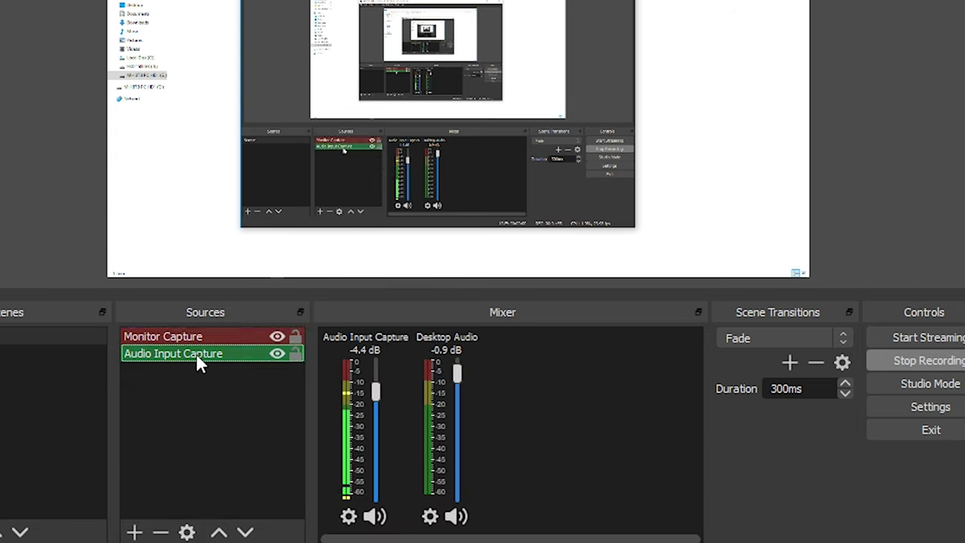
right_click(194, 353)
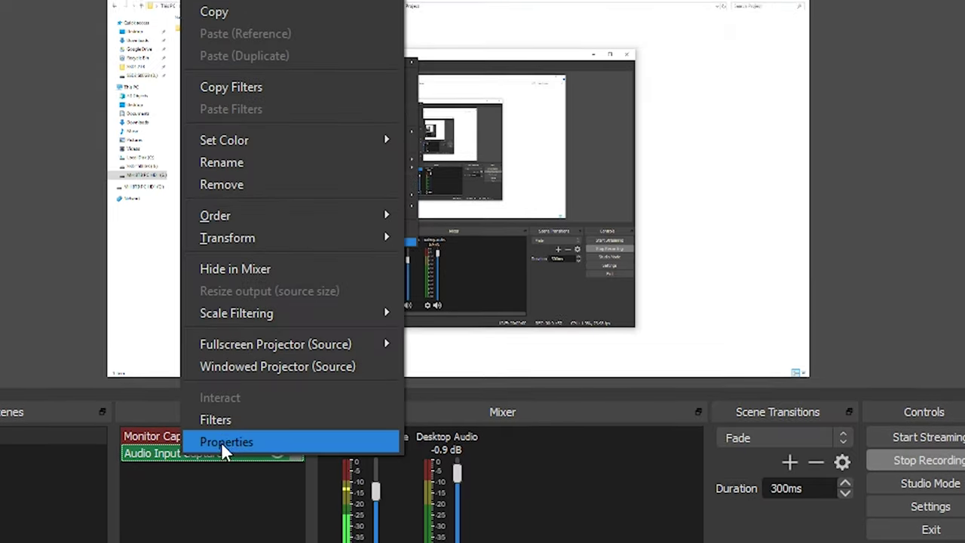
left_click(222, 443)
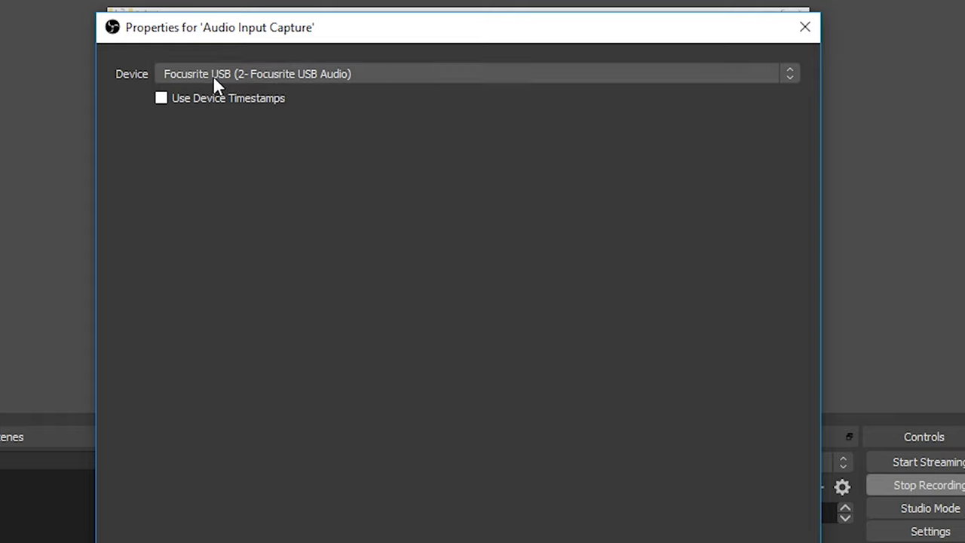
key("Return")
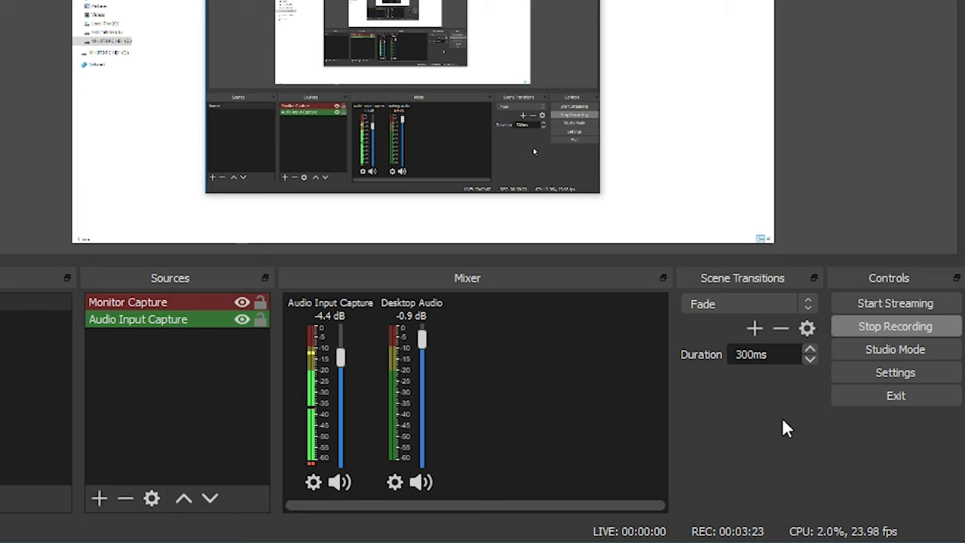
Raise the General snap sensitivity to 10.0
left_click(886, 373)
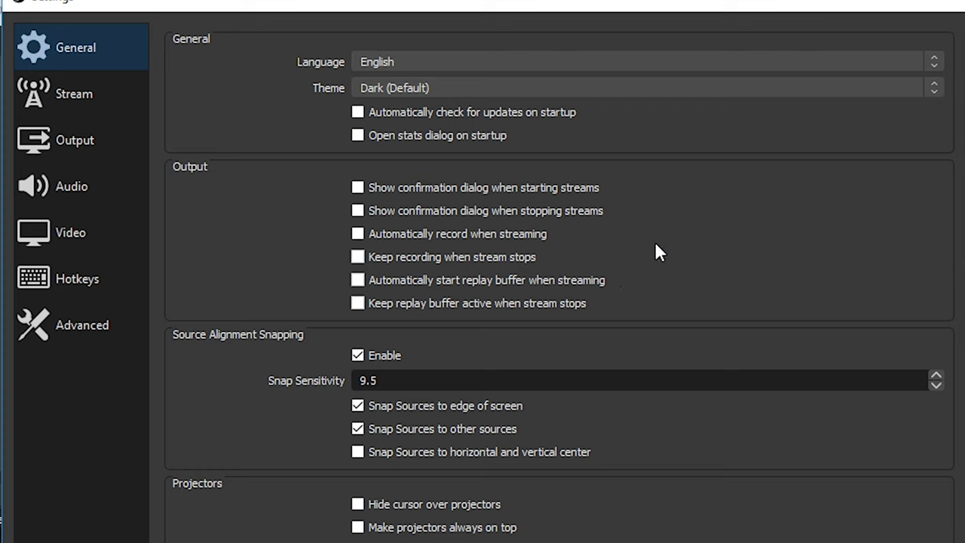
key("Up")
scroll(246, 449, "down", 5)
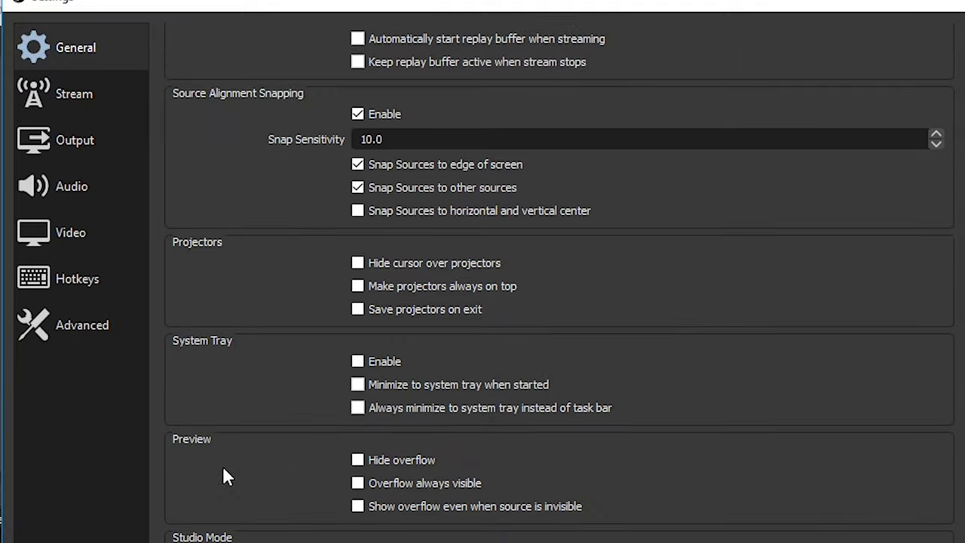
Go through the Stream page to the Output recording settings (mkv, x264, CBR 8000 Kbps)
left_click(85, 108)
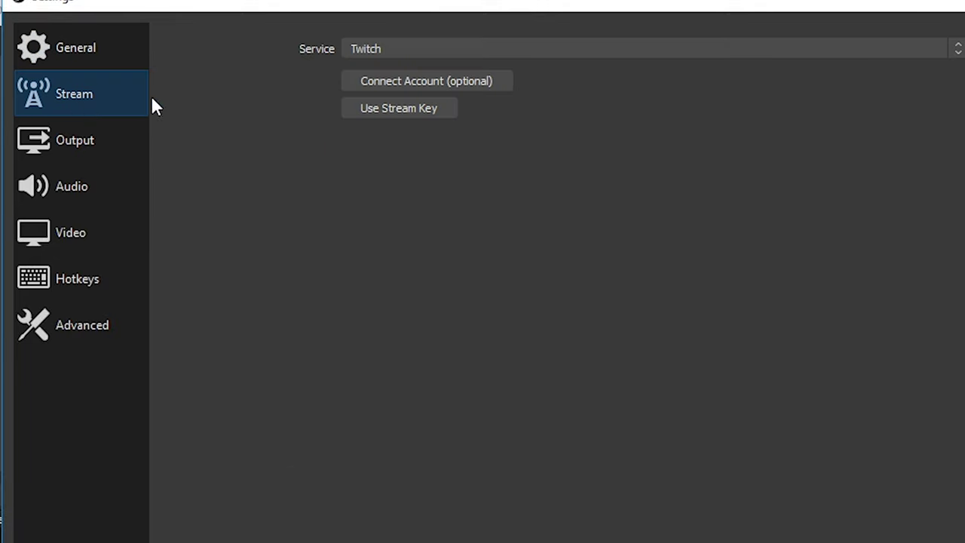
left_click(101, 153)
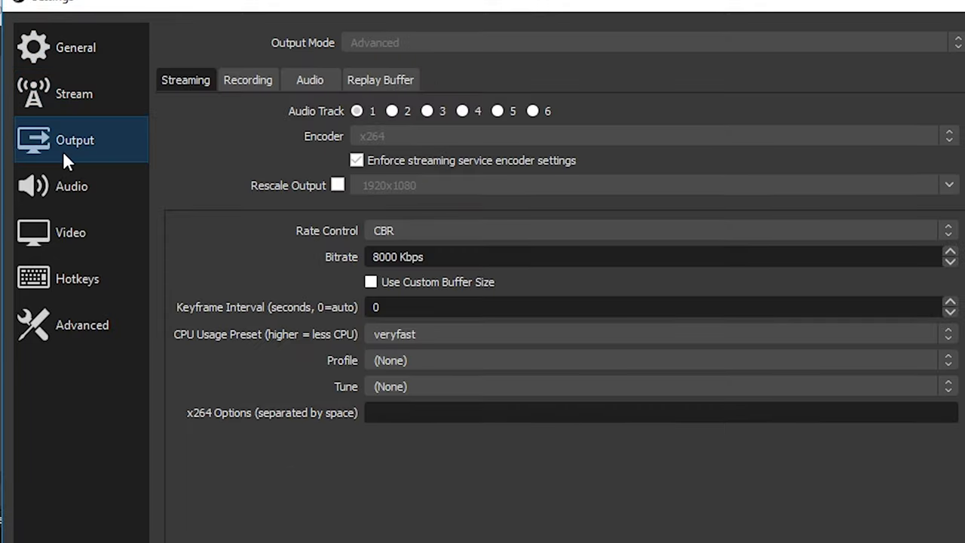
left_click(242, 83)
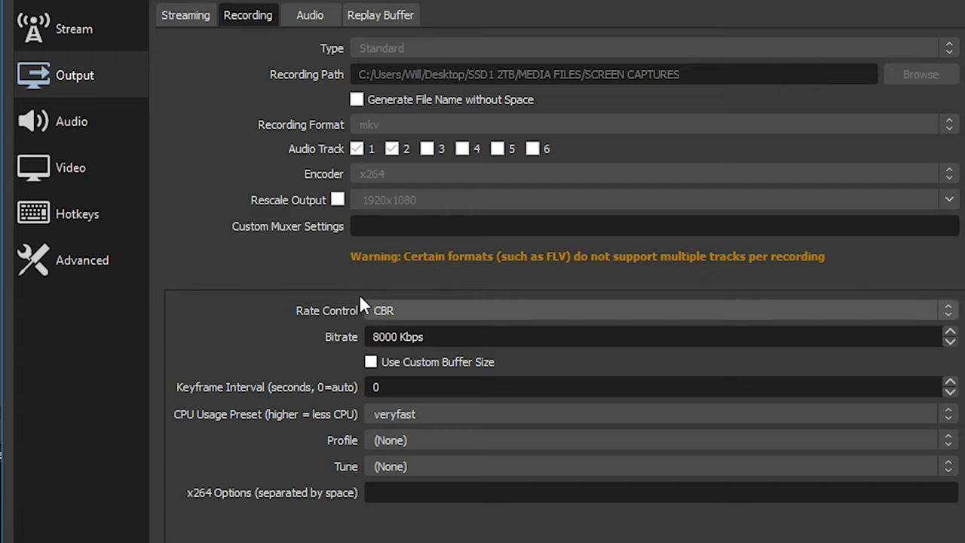
Check the Output audio track bitrates, then the Audio and Video settings pages
left_click(310, 18)
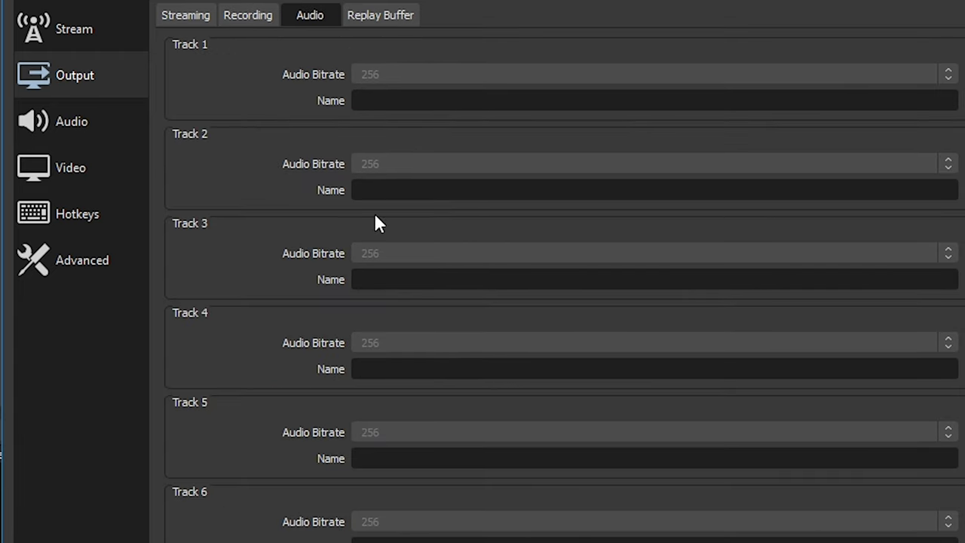
left_click(74, 126)
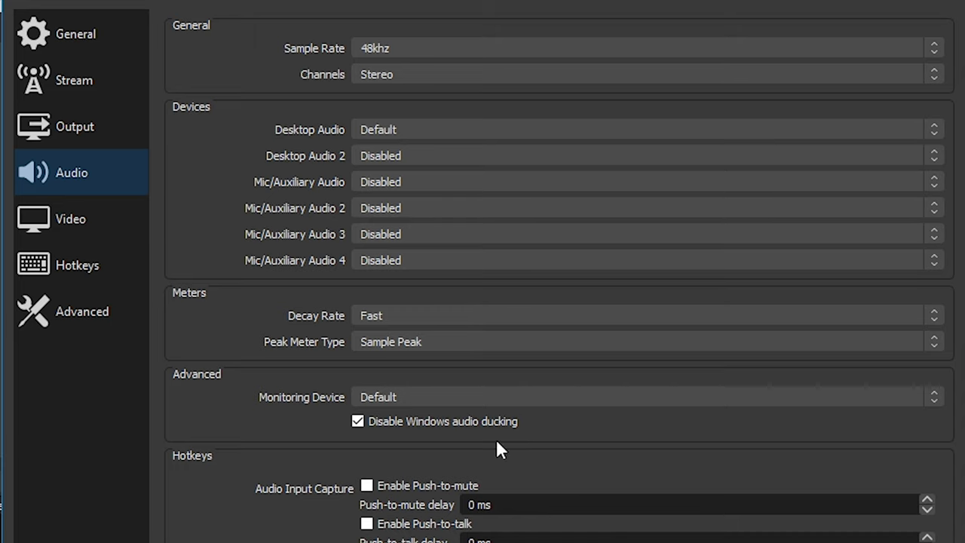
left_click(46, 217)
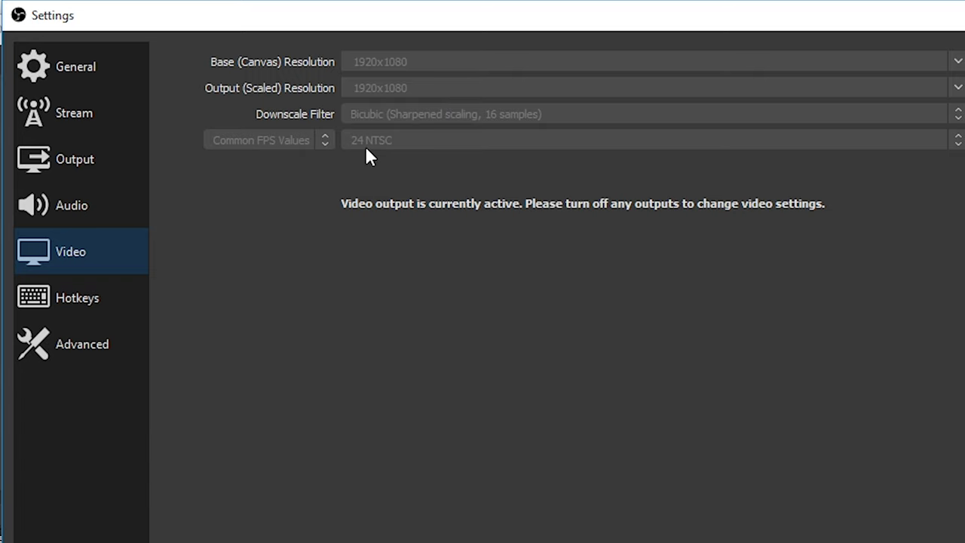
Look through the Hotkeys and Advanced pages, then return to the microphone's audio options
left_click(56, 297)
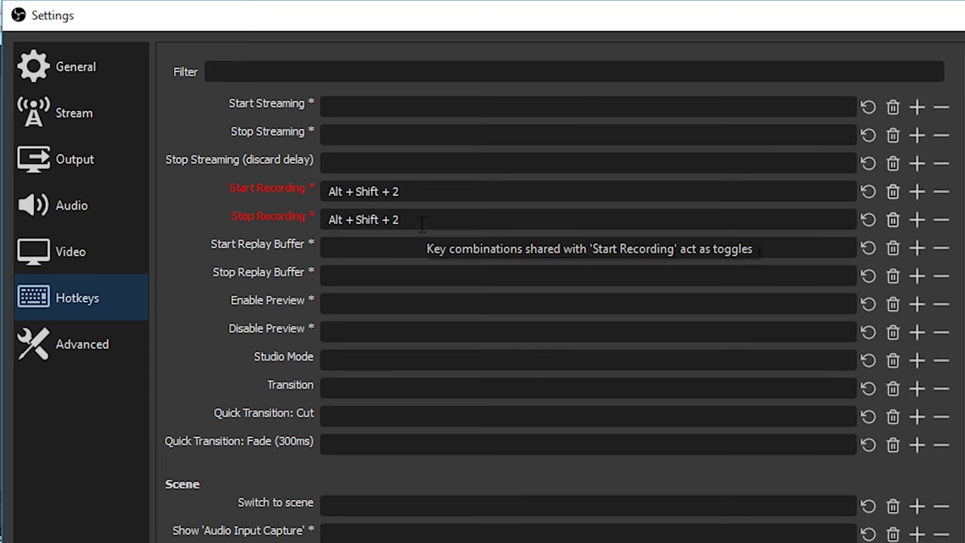
left_click(86, 345)
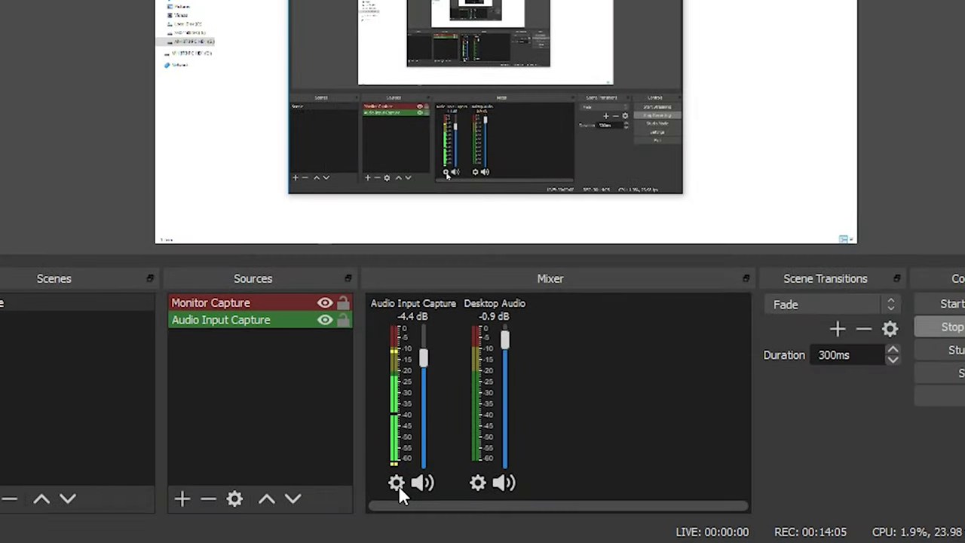
left_click(396, 483)
left_click(452, 473)
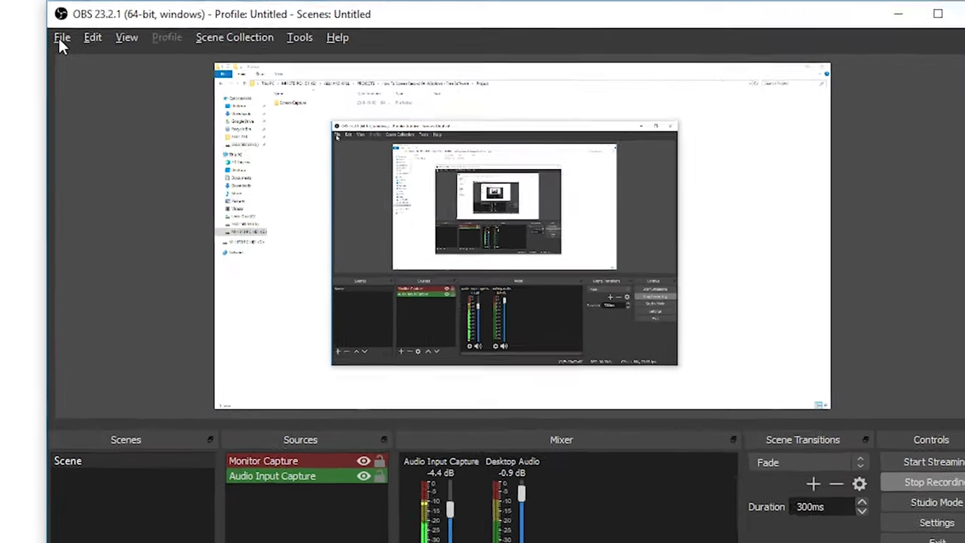
left_click(133, 36)
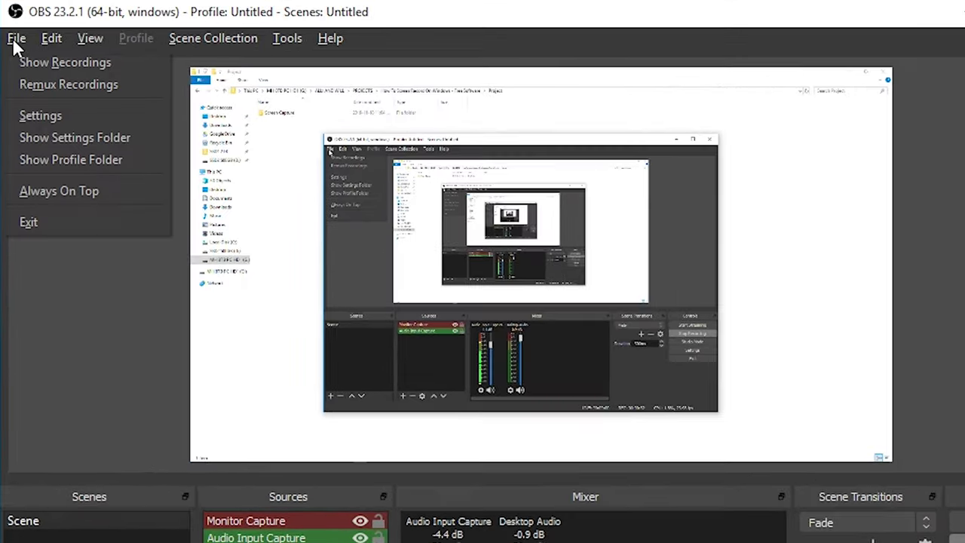
left_click(48, 85)
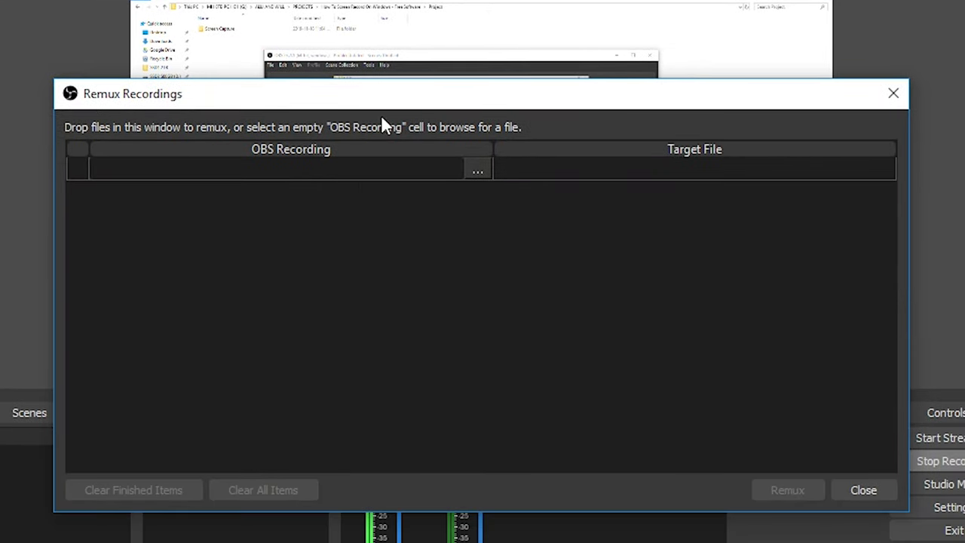
left_click(475, 169)
left_click(445, 314)
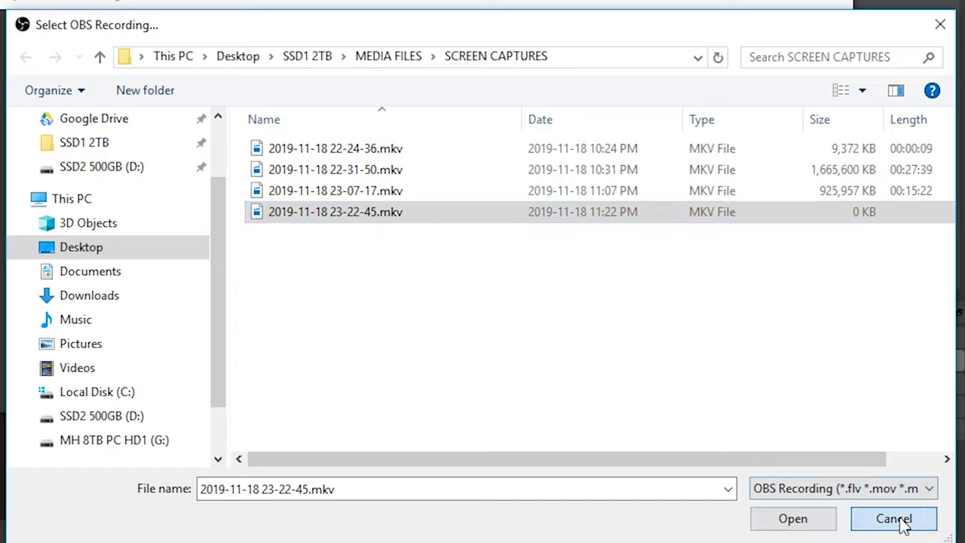
left_click(898, 519)
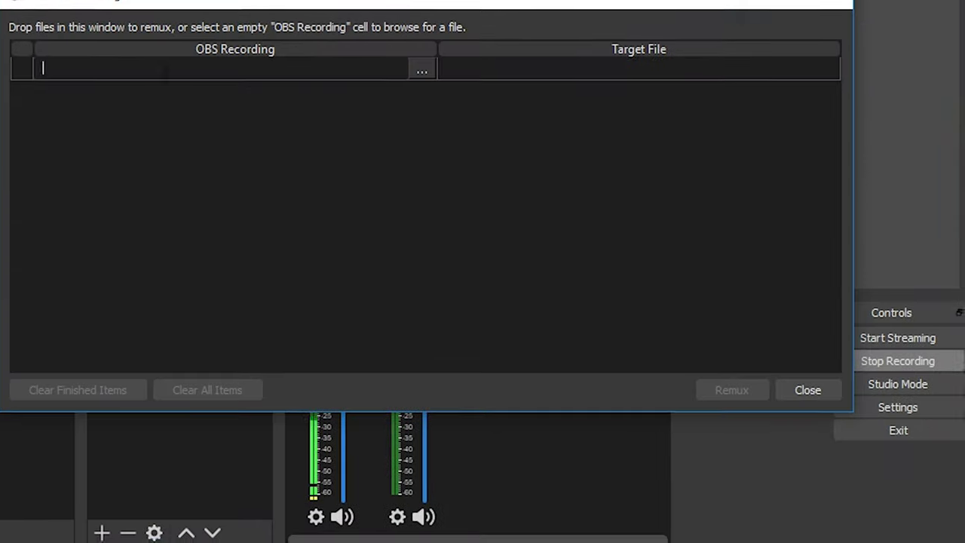